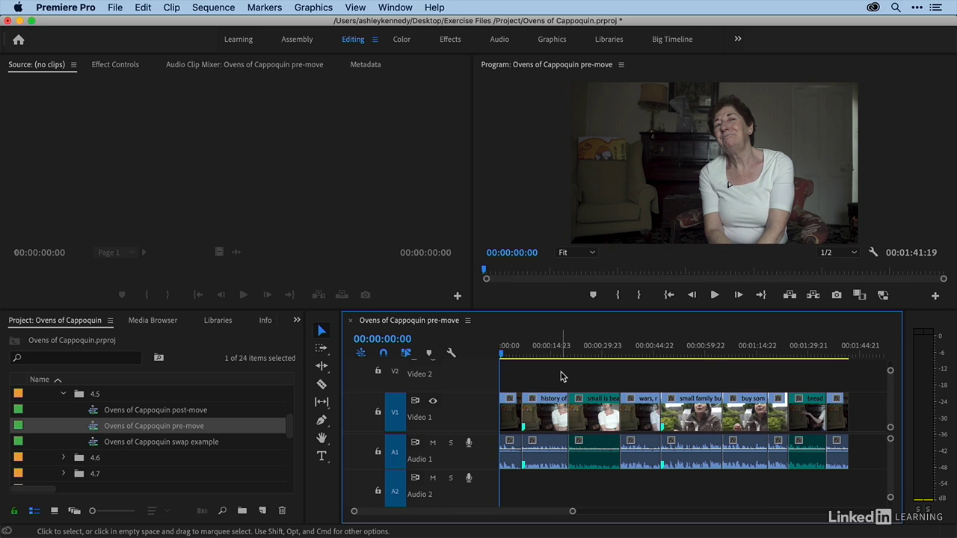
# Step: Try to shift all clips in the sequence about 6 seconds later by selecting them together, and undo the move
pyautogui.moveTo(510, 370); pyautogui.dragTo(830, 481)
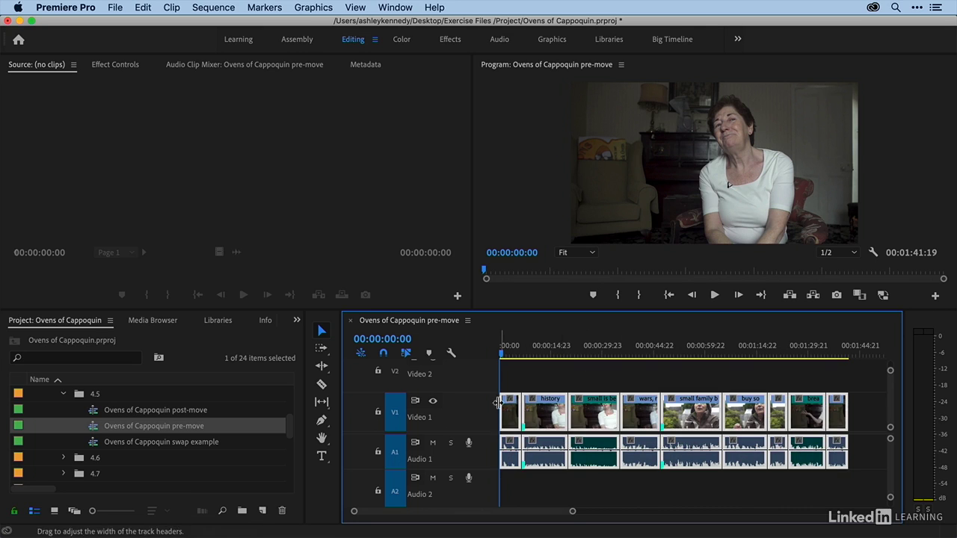
pyautogui.moveTo(506, 419); pyautogui.dragTo(525, 422)
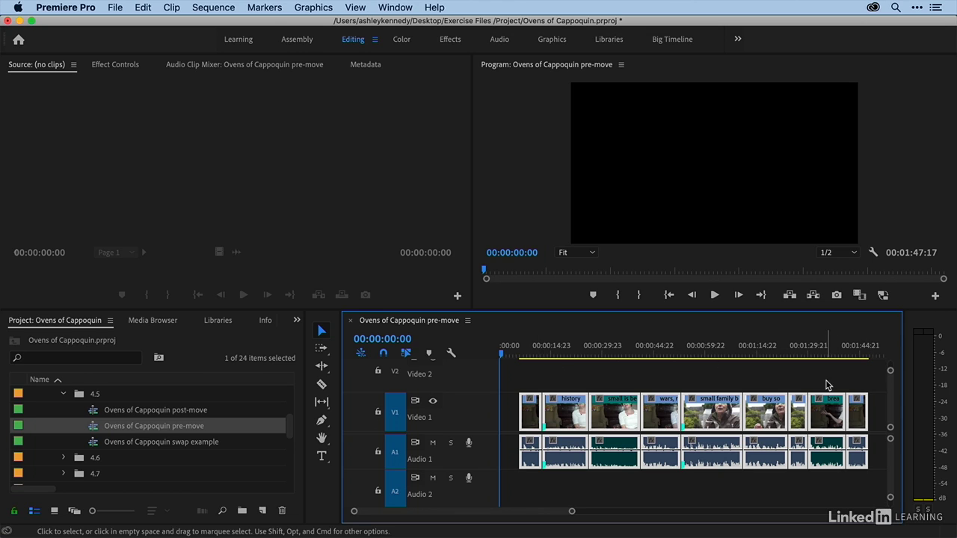
pyautogui.press('super+z')
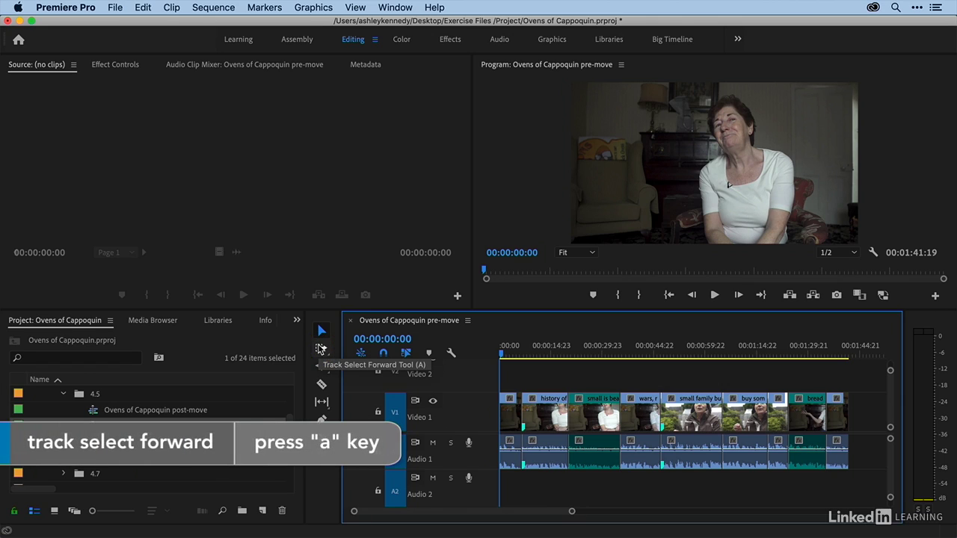
# Step: With snapping off, move all clips about 5 seconds later using Track Select Forward, then return to the Selection tool and deselect them
pyautogui.press('a')
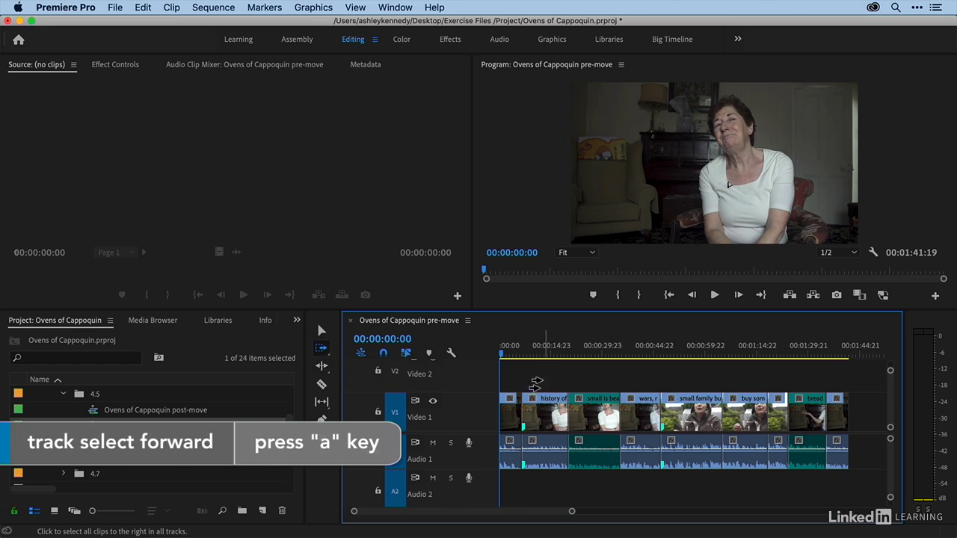
pyautogui.click(506, 409)
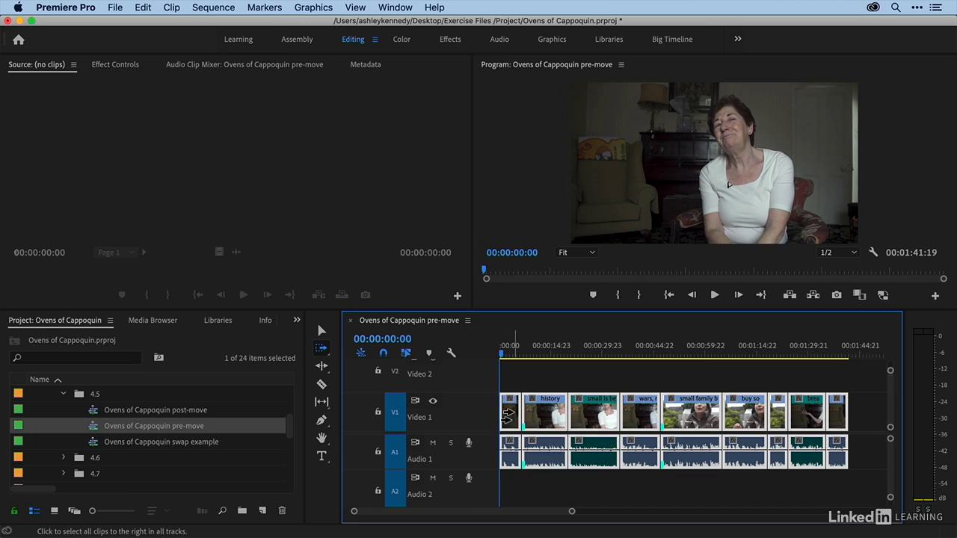
pyautogui.moveTo(508, 413); pyautogui.dragTo(533, 423)
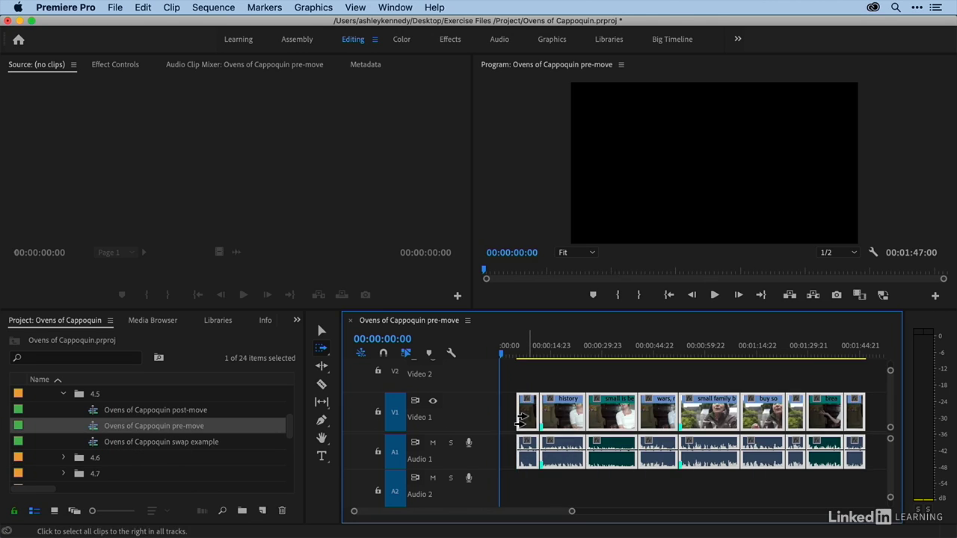
pyautogui.click(322, 333)
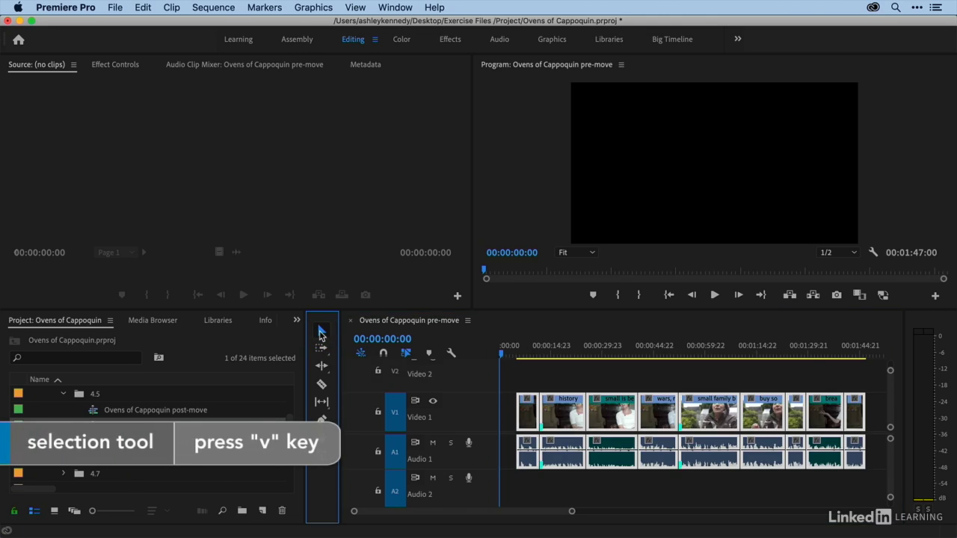
pyautogui.click(525, 373)
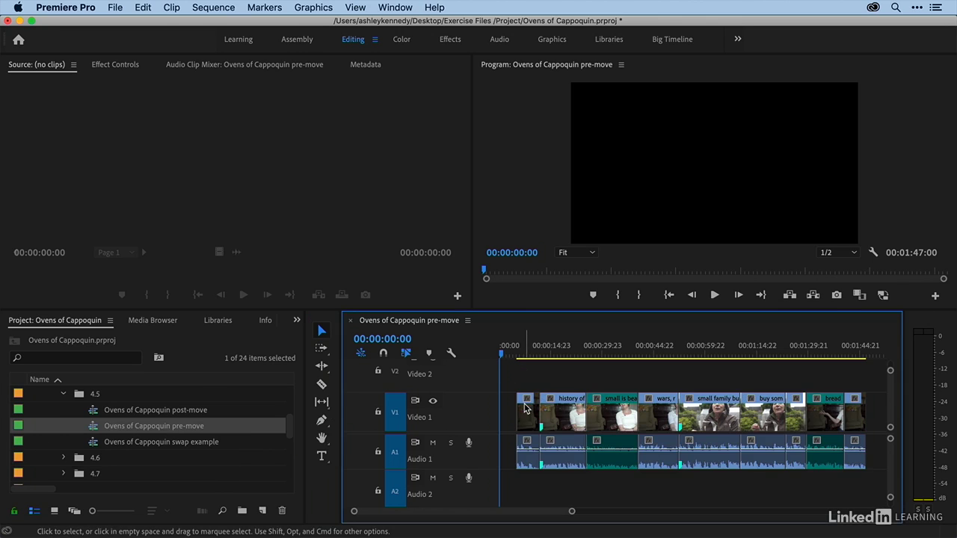
pyautogui.click(526, 407)
pyautogui.click(563, 408)
pyautogui.click(607, 408)
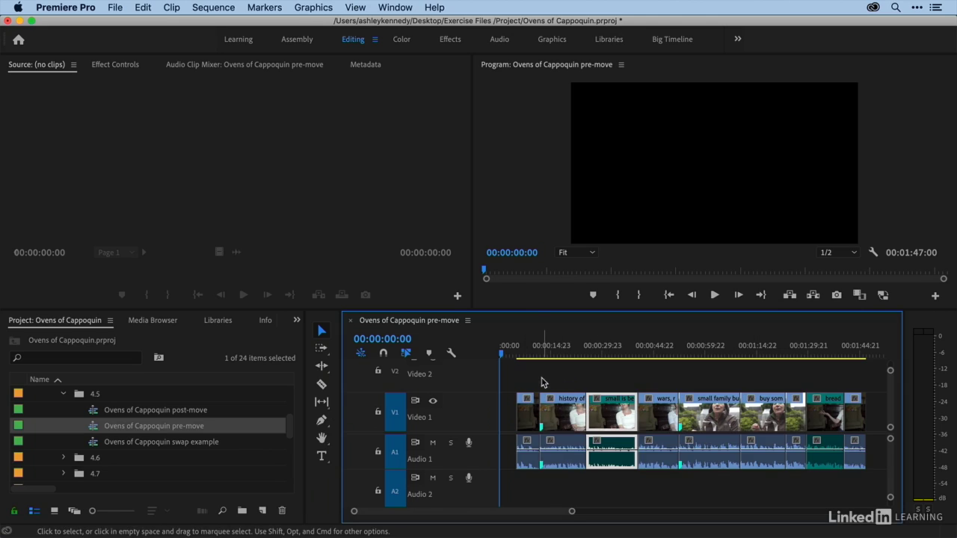
pyautogui.click(554, 383)
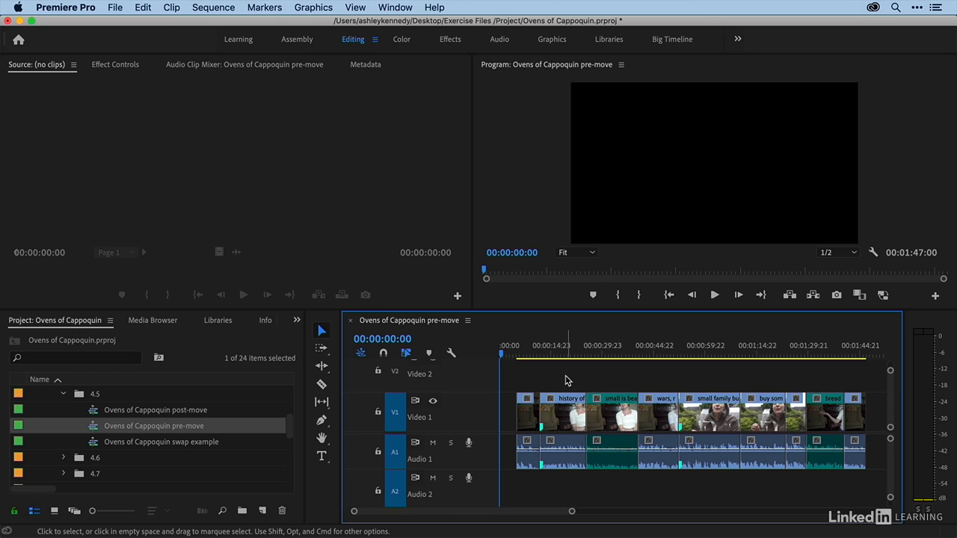
# Step: Using Track Select Forward, open gaps of about 2 seconds before the "history of bakery" clip and the "small family businesses closed" clip
pyautogui.press('a')
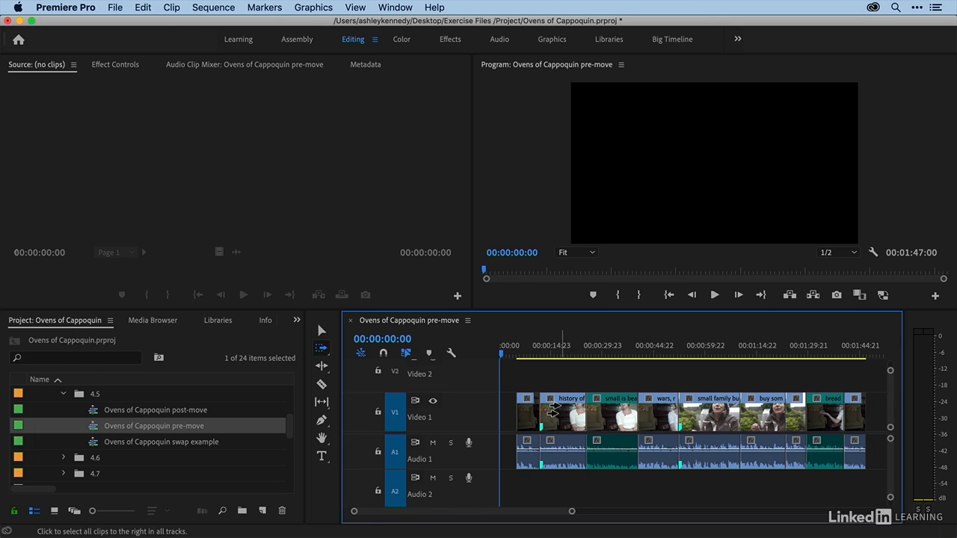
pyautogui.moveTo(552, 410); pyautogui.dragTo(577, 412)
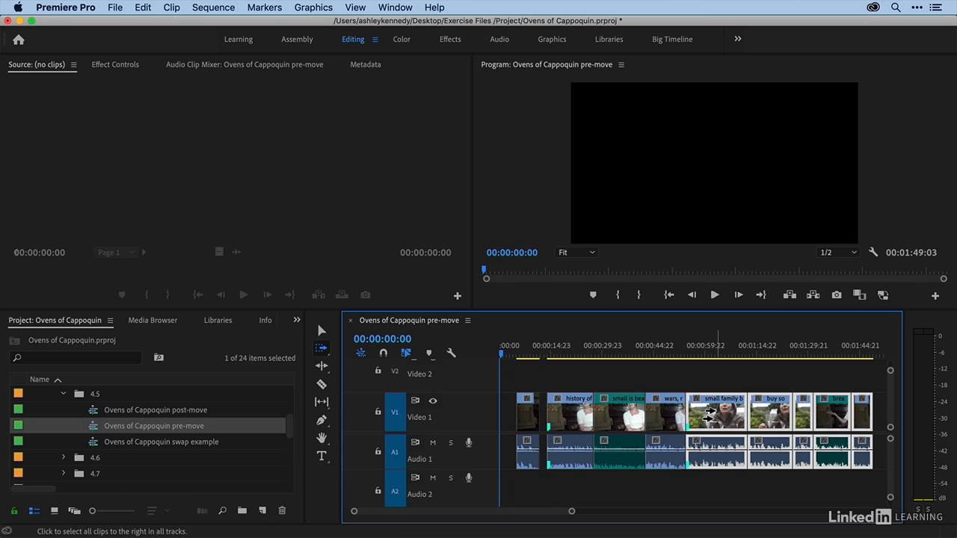
pyautogui.moveTo(707, 413); pyautogui.dragTo(729, 419)
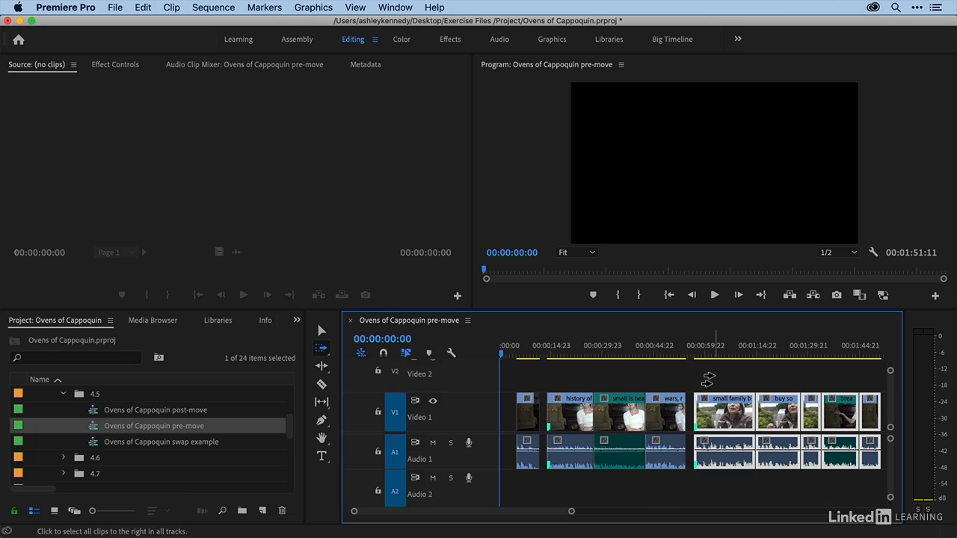
pyautogui.press('v')
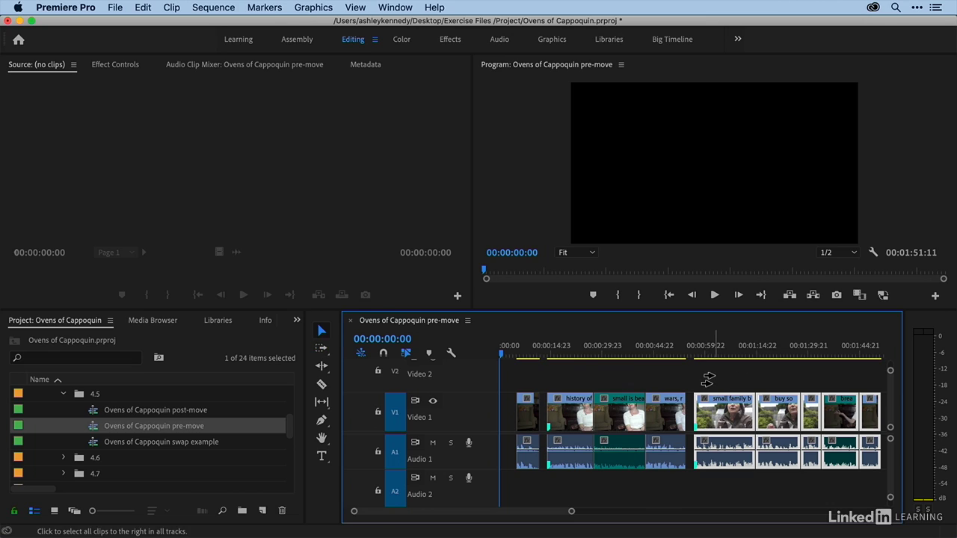
pyautogui.click(512, 372)
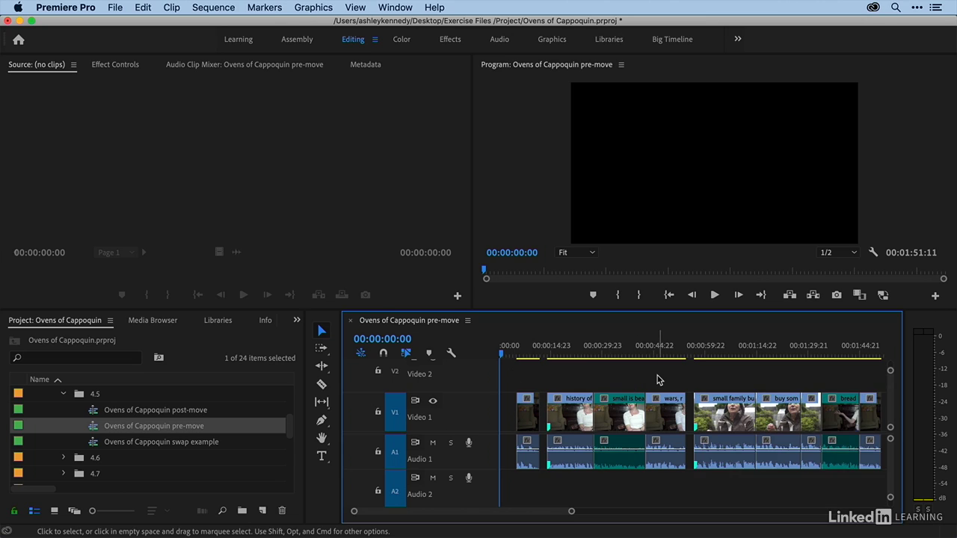
# Step: Try to move the "small is beautiful" clip later over the "wars, recession" clip with a plain overwrite move, and undo it
pyautogui.scroll(4, 657, 380)
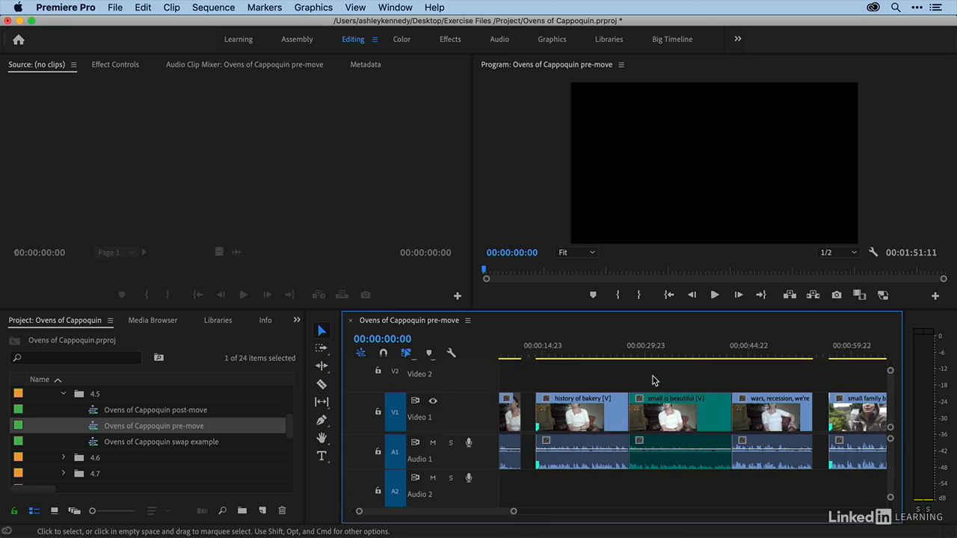
pyautogui.scroll(-1, 653, 376)
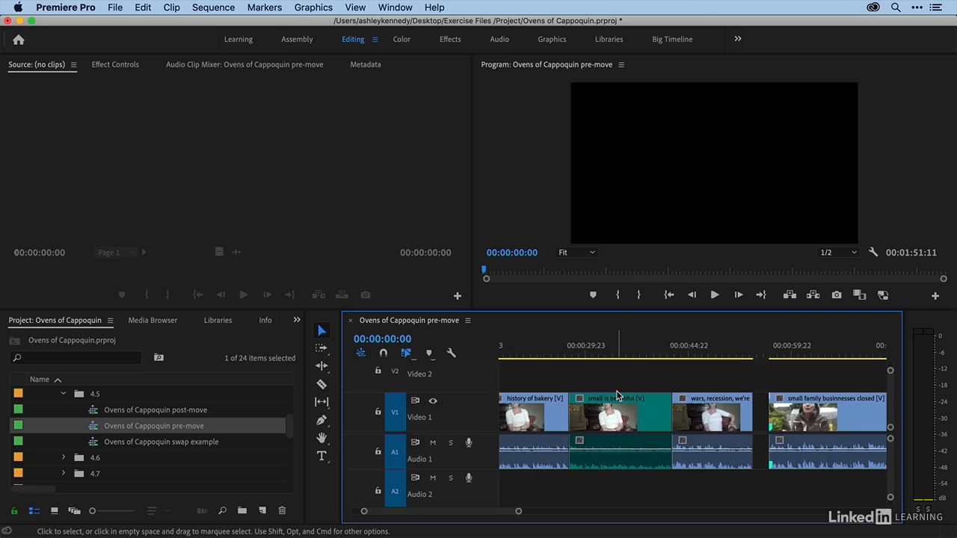
pyautogui.moveTo(608, 409); pyautogui.dragTo(696, 415)
pyautogui.press('super+z')
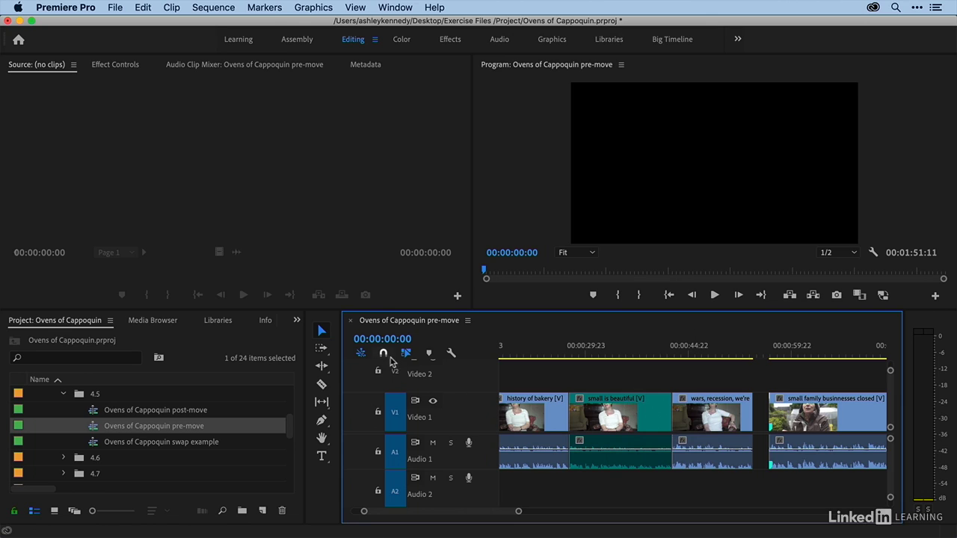
# Step: Turn on snapping and swap the "small is beautiful" clip with the following "wars, recession" clip, leaving no gap between them
pyautogui.click(384, 354)
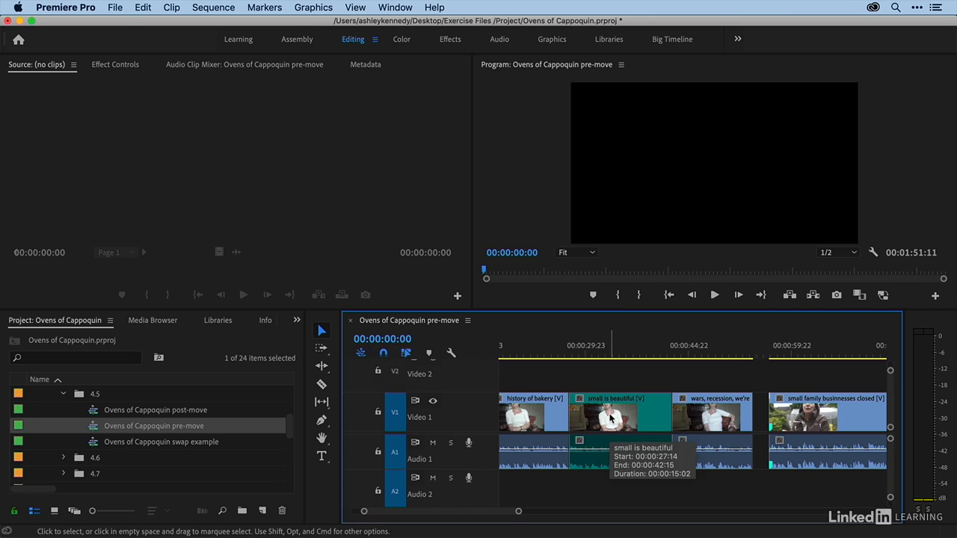
pyautogui.click(610, 419)
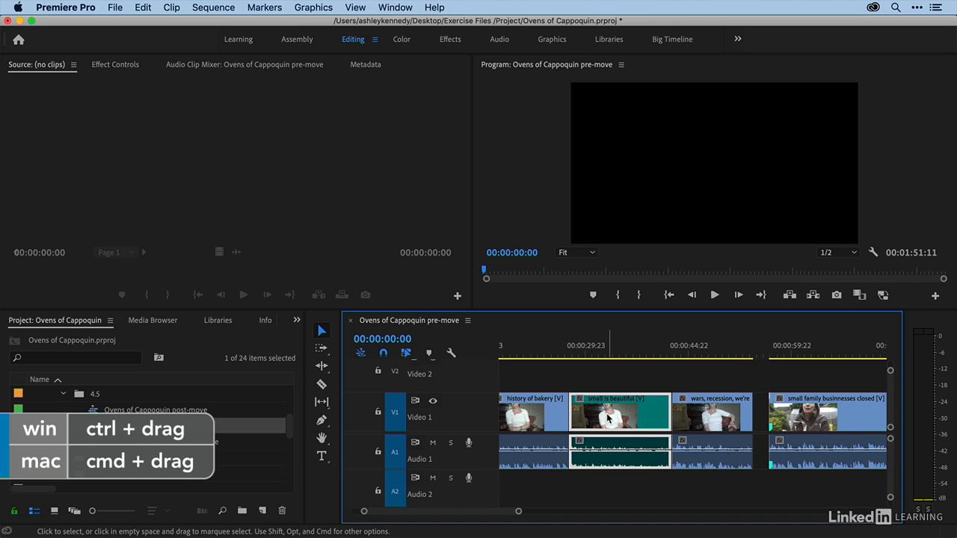
pyautogui.moveTo(608, 420); pyautogui.dragTo(794, 422)
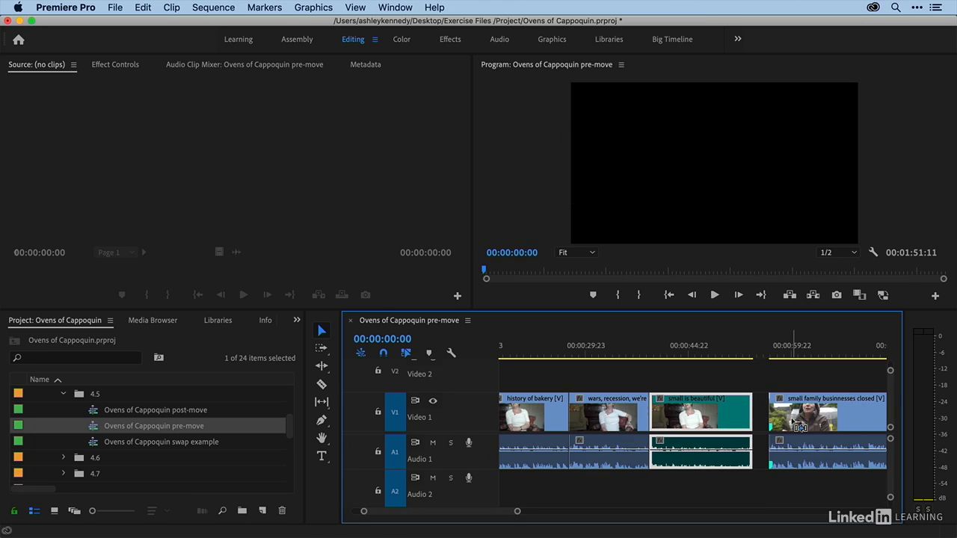
pyautogui.click(640, 384)
# Step: Swap the last clip, "stayed in", with the green "bread is very well" clip so that it comes first
pyautogui.press('\\')
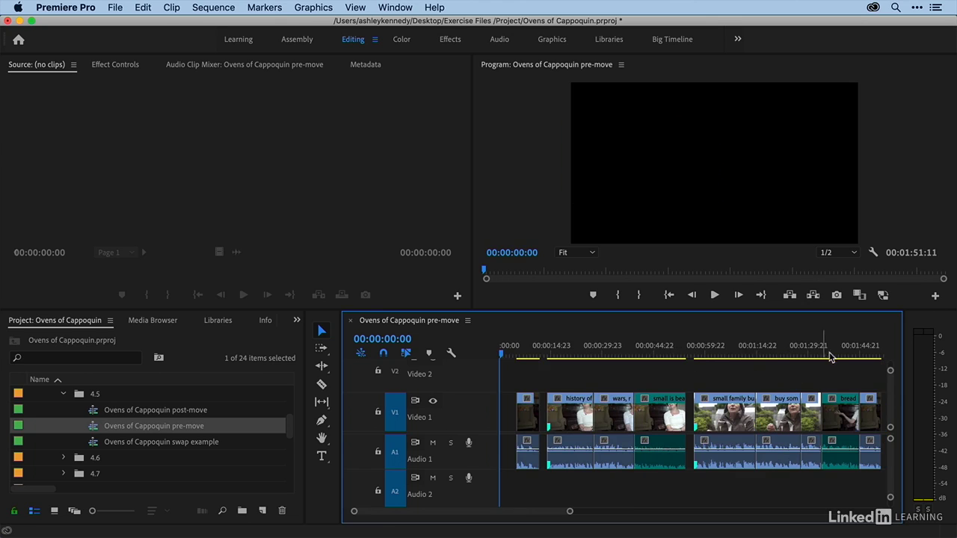
pyautogui.click(837, 355)
pyautogui.press('=')
pyautogui.press('=')
pyautogui.press('=')
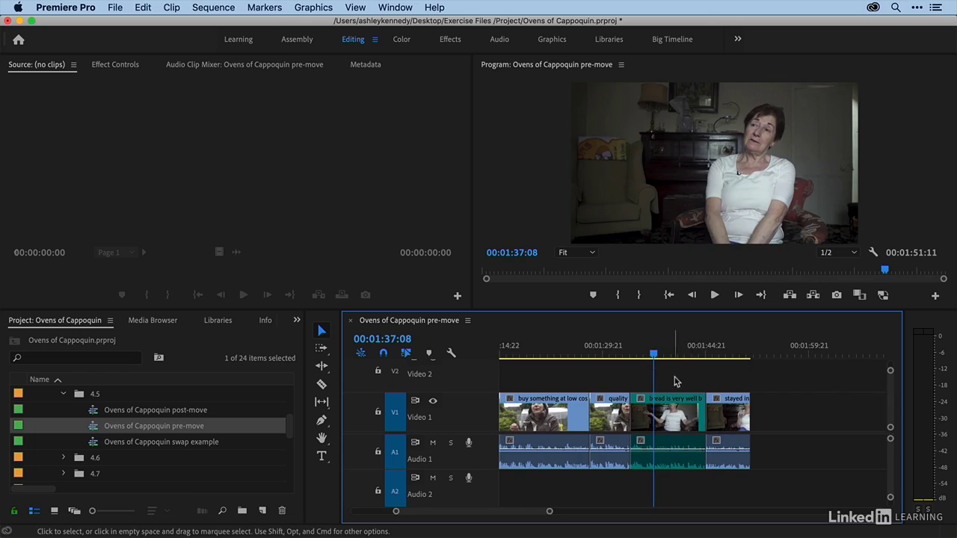
pyautogui.click(724, 416)
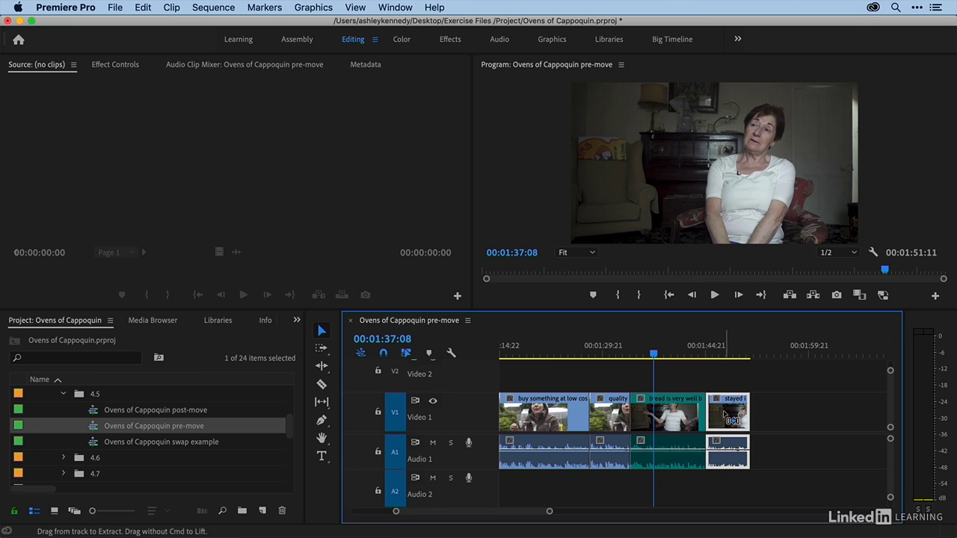
pyautogui.moveTo(724, 416); pyautogui.dragTo(656, 417)
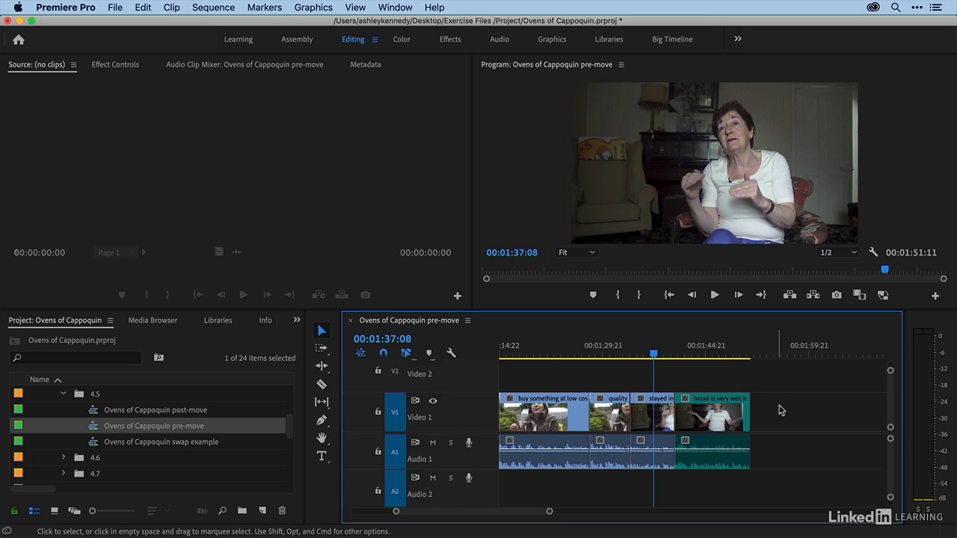
# Step: Open the "Ovens of Cappoquin swap example" sequence around its green interview clip
pyautogui.doubleClick(93, 442)
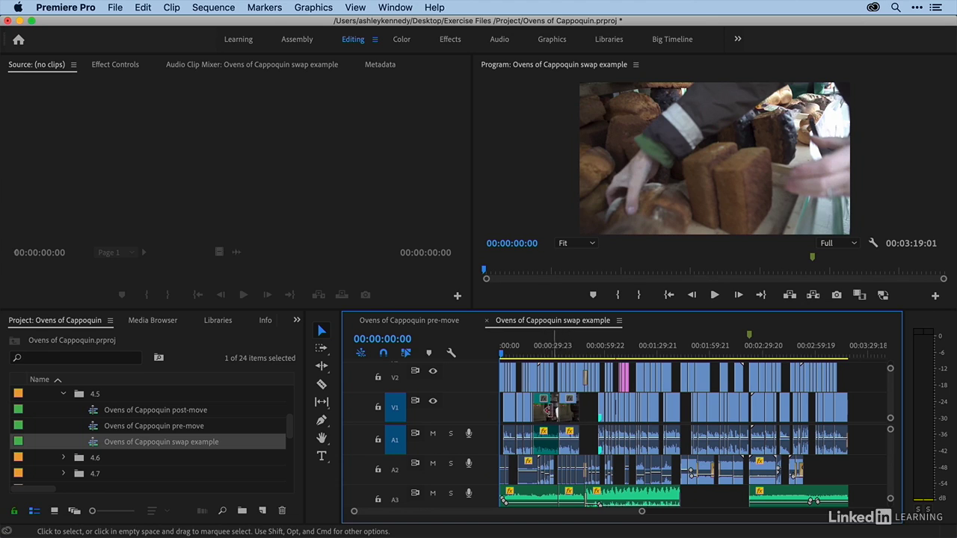
pyautogui.press('=')
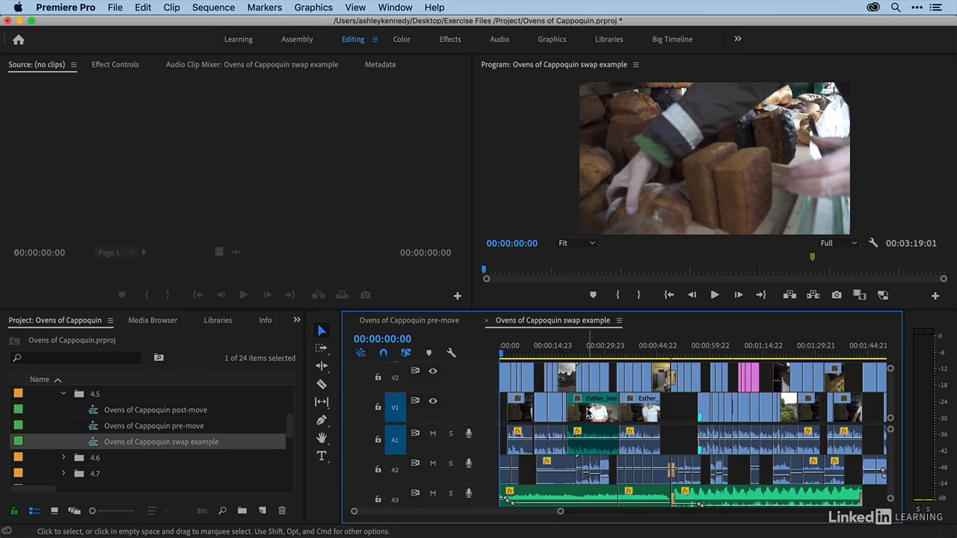
# Step: Try to move the green interview clip after the next interview clip with an insert that shifts all tracks
pyautogui.moveTo(586, 415); pyautogui.dragTo(677, 416)
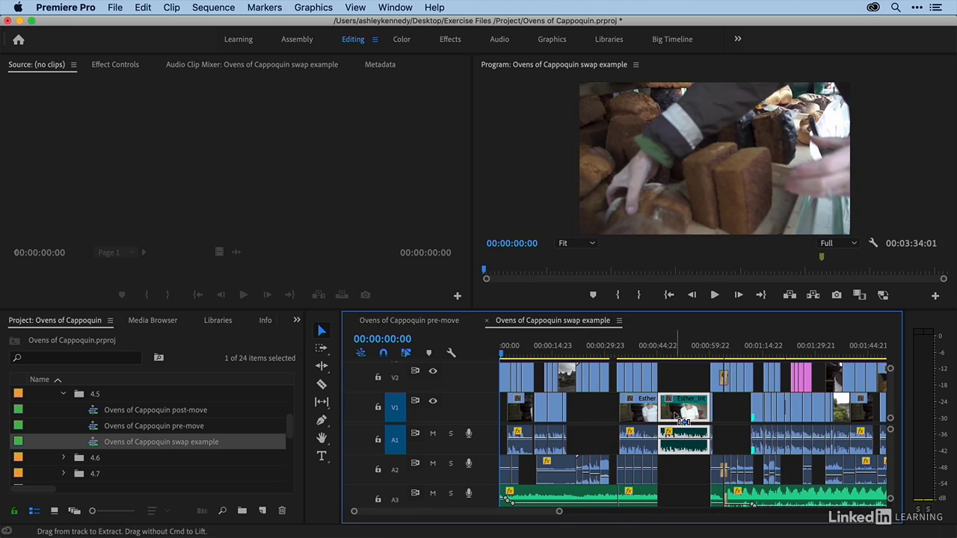
pyautogui.click(600, 423)
pyautogui.press('Delete')
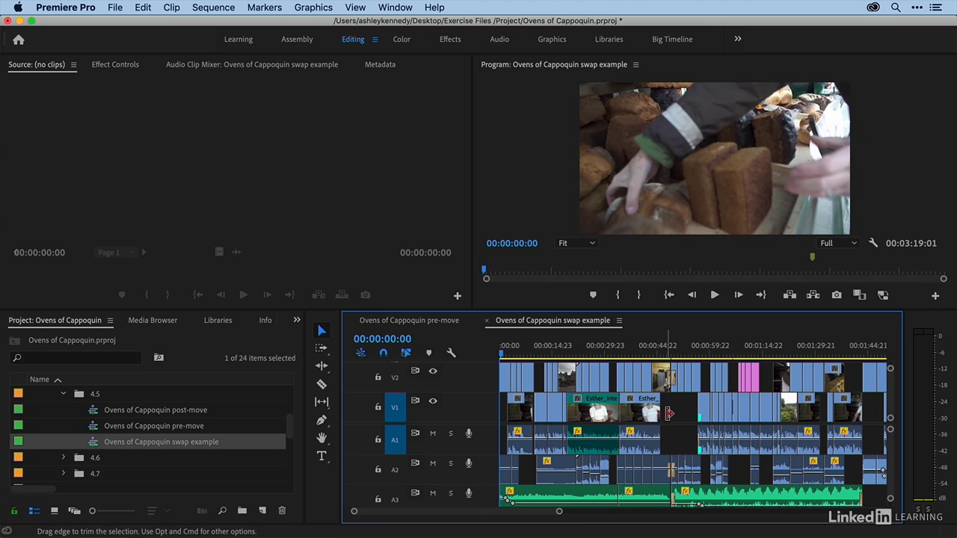
# Step: Swap the green interview clip with the next interview clip on V1 and A1 only, keeping the other tracks in place
pyautogui.click(596, 415)
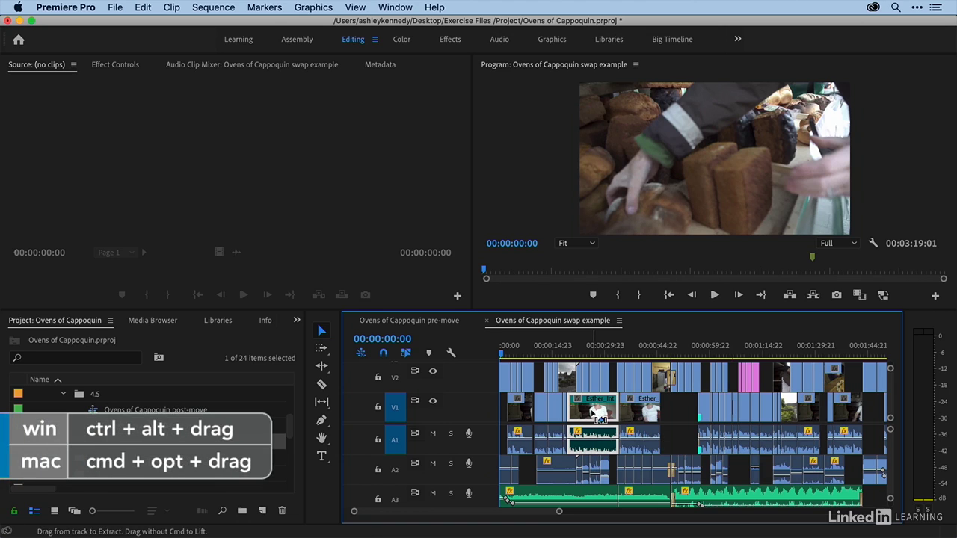
pyautogui.moveTo(595, 414); pyautogui.dragTo(683, 412)
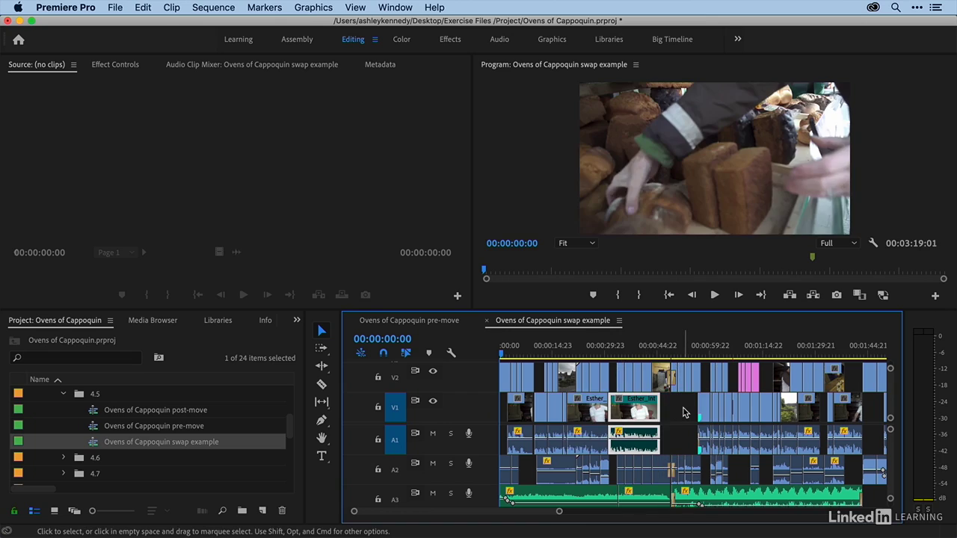
pyautogui.click(683, 412)
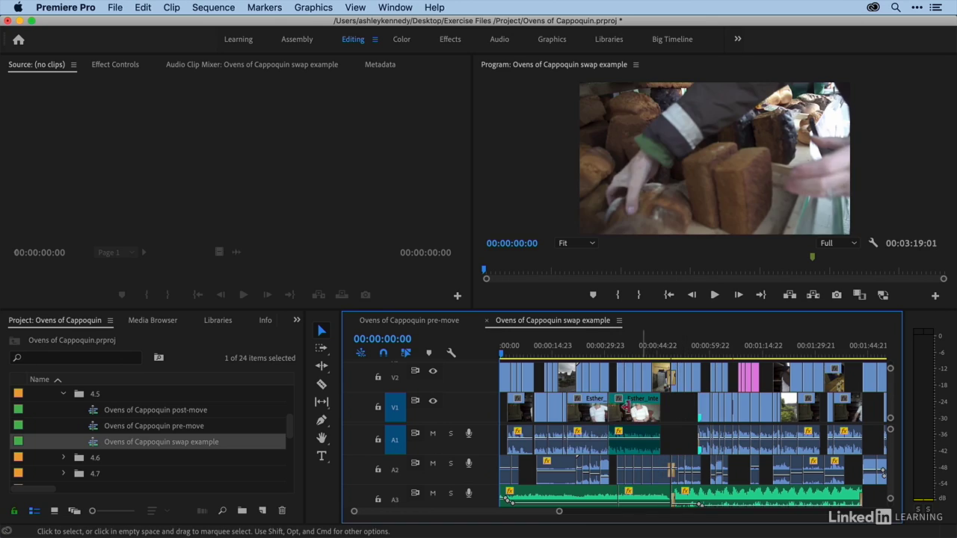